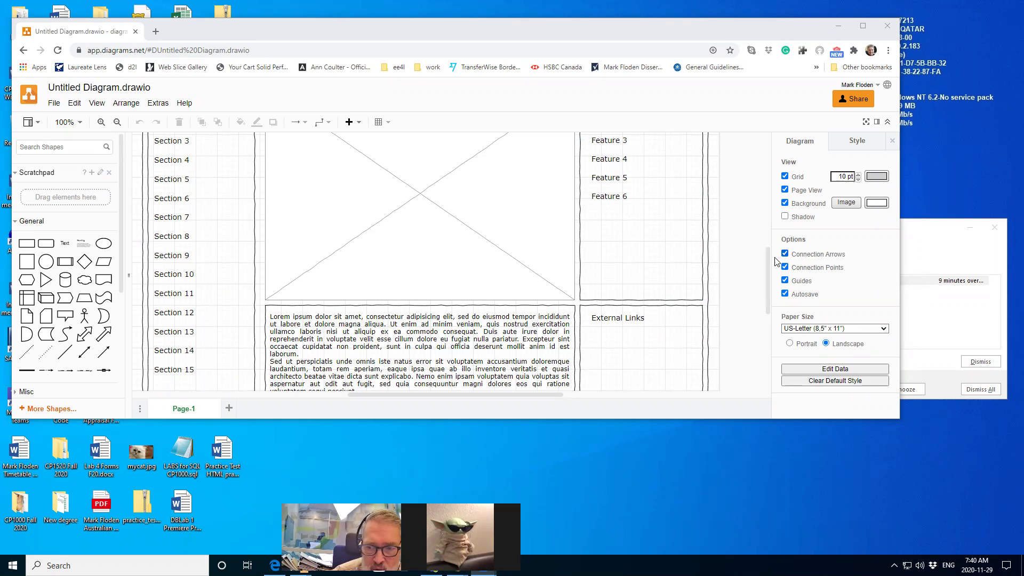
Scroll the page and select the feature list box, the External Links box and the Feature 6 text in turn.
mouse_move(767, 258)
left_mouse_down()
mouse_move(769, 214)
mouse_move(768, 238)
left_mouse_up()
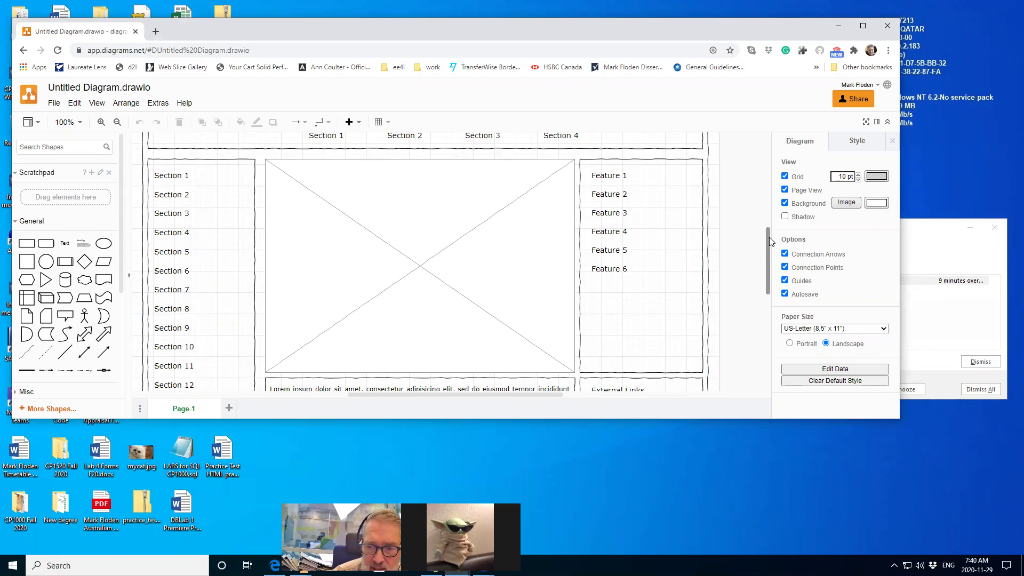
left_click_drag(769, 241, 757, 267)
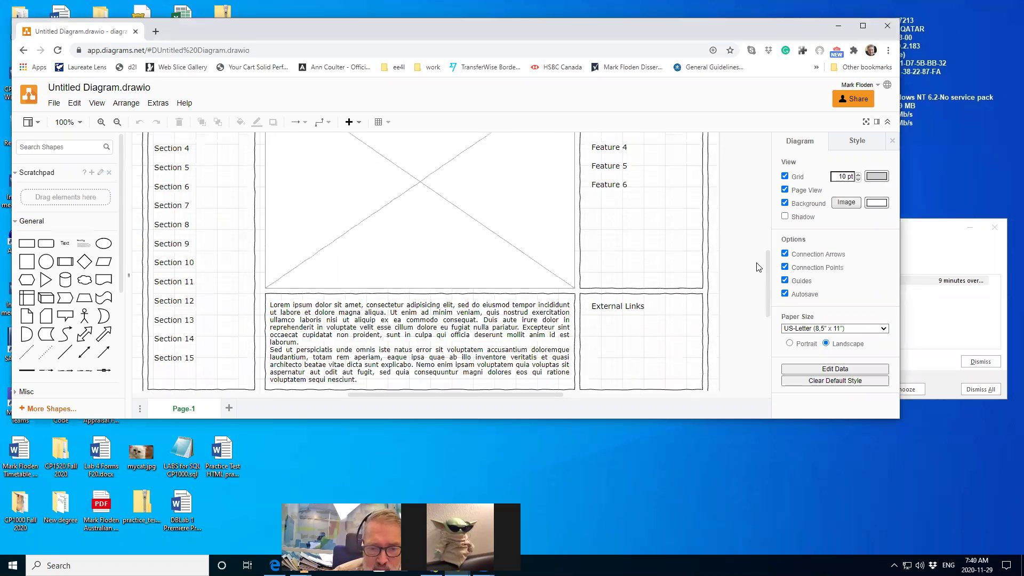
left_click_drag(764, 266, 764, 232)
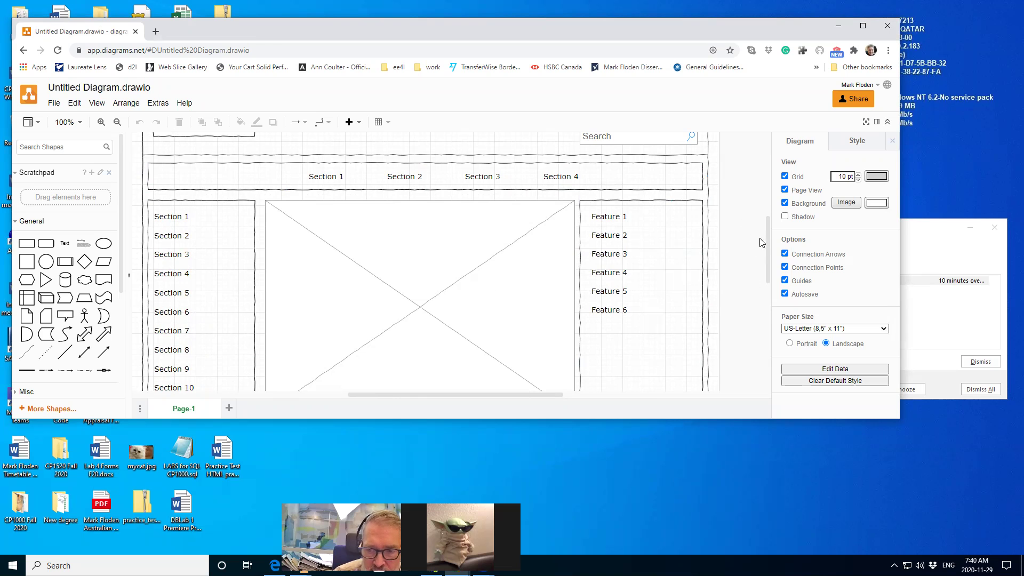
scroll(757, 269, "down", 3)
left_click(604, 181)
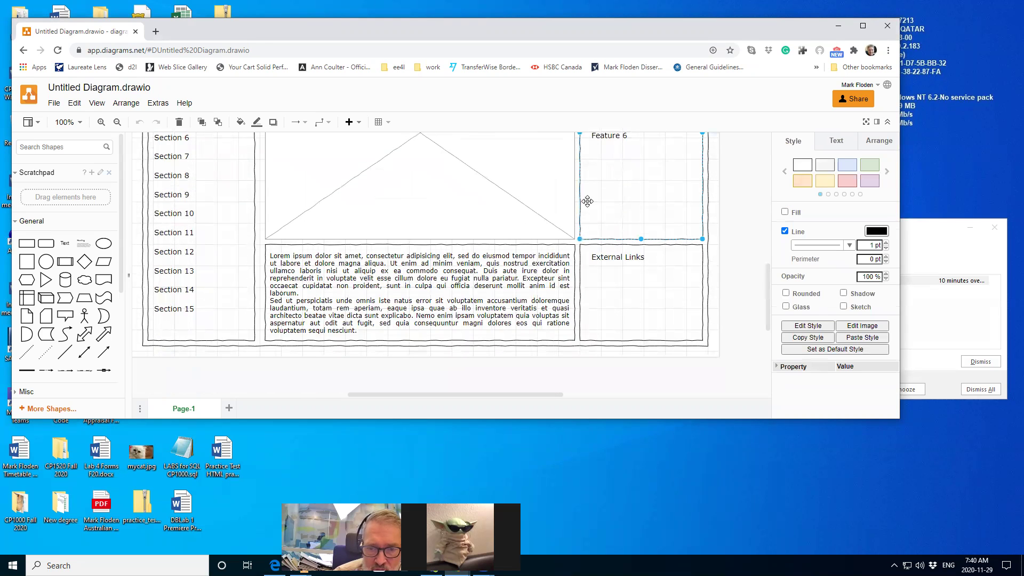
left_click(610, 270)
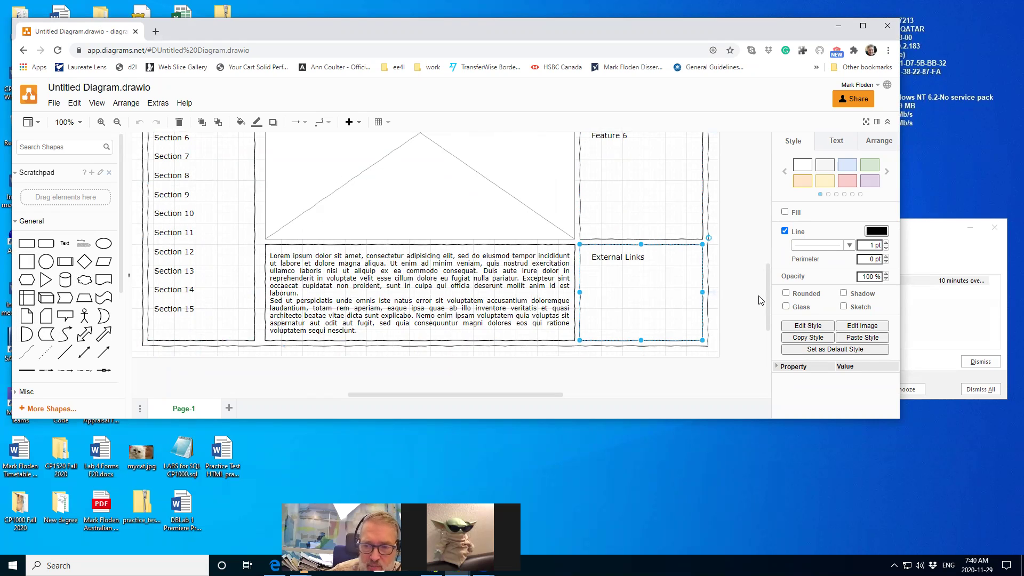
left_click_drag(767, 294, 761, 235)
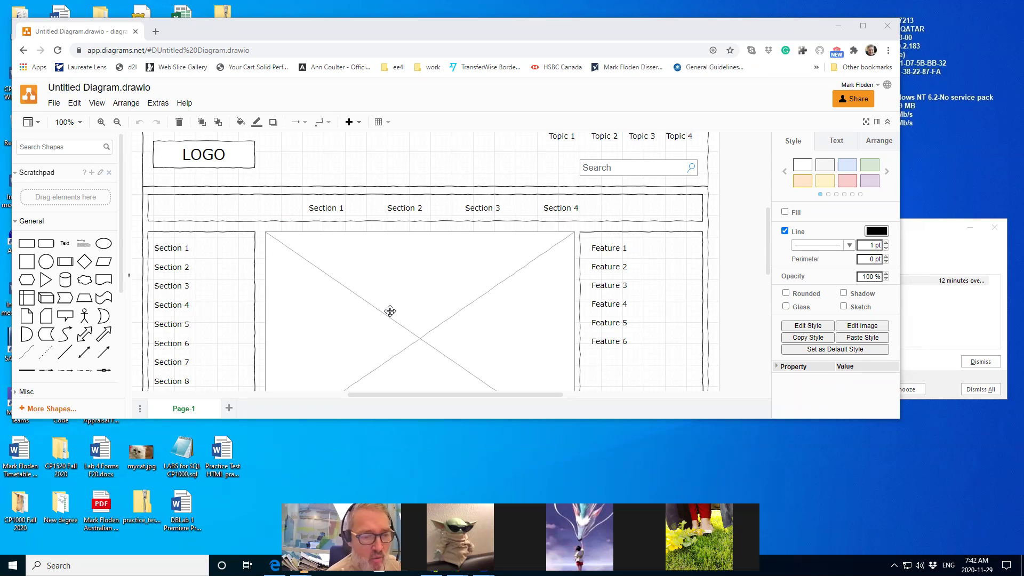
left_click(632, 335)
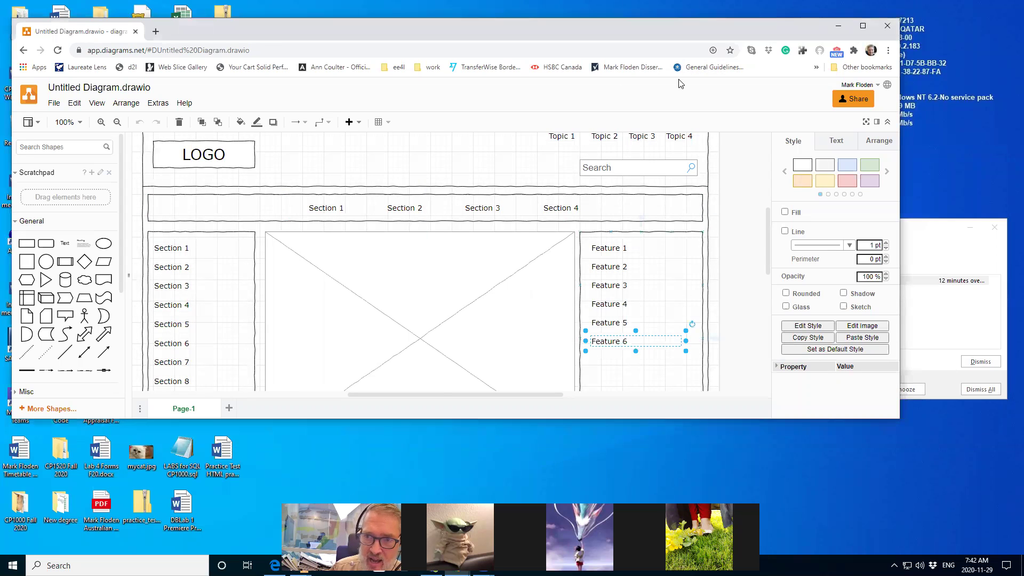
left_click(744, 249)
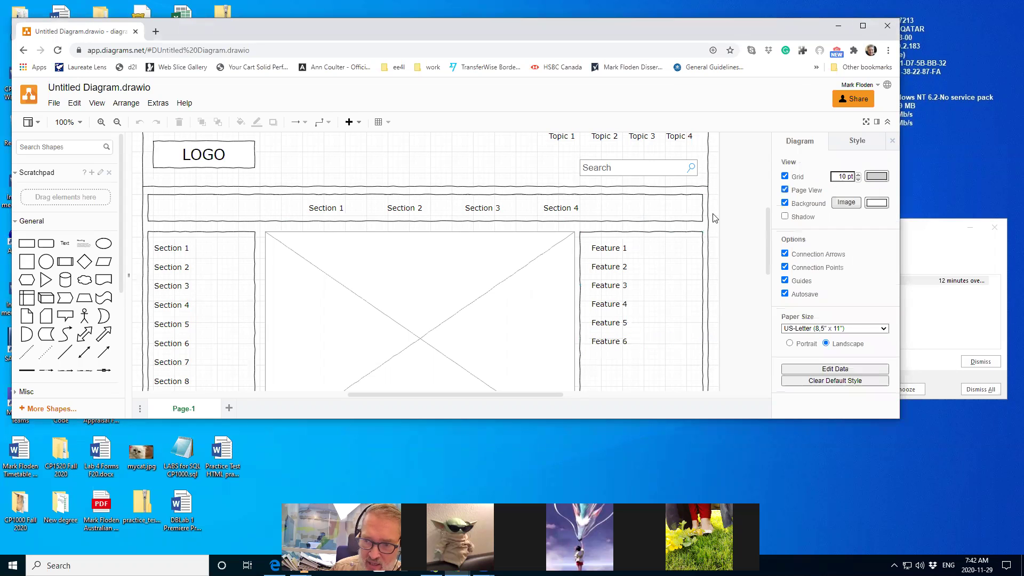
Shrink the image placeholder from its lower-left corner and move it left.
double_click(785, 422)
left_click(332, 315)
left_click_drag(265, 424, 350, 340)
left_click_drag(465, 239, 430, 235)
Narrow the Lorem ipsum text block by dragging its left edge inward.
left_click(388, 448)
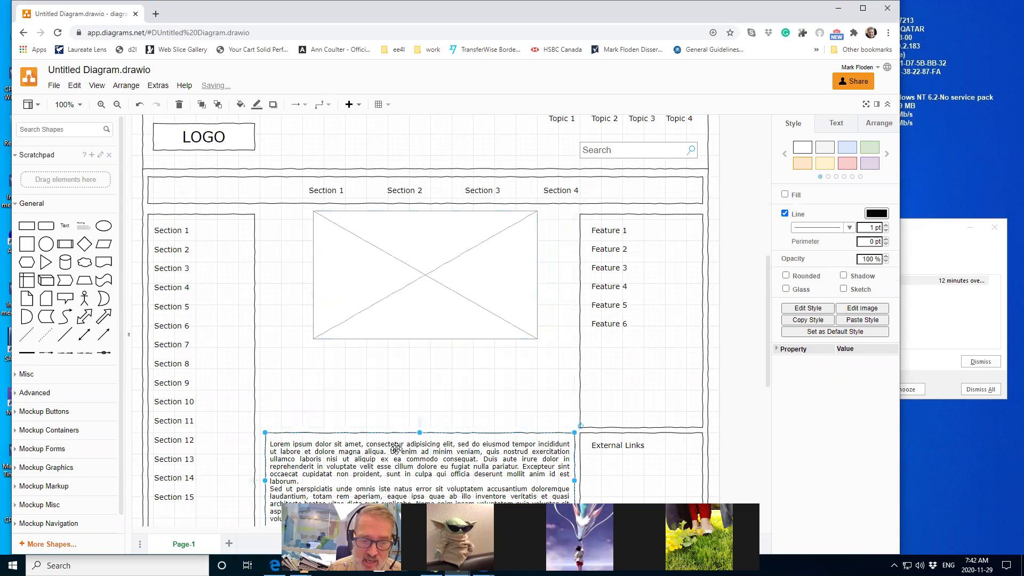
left_click_drag(266, 432, 286, 433)
left_click_drag(148, 320, 2, 6)
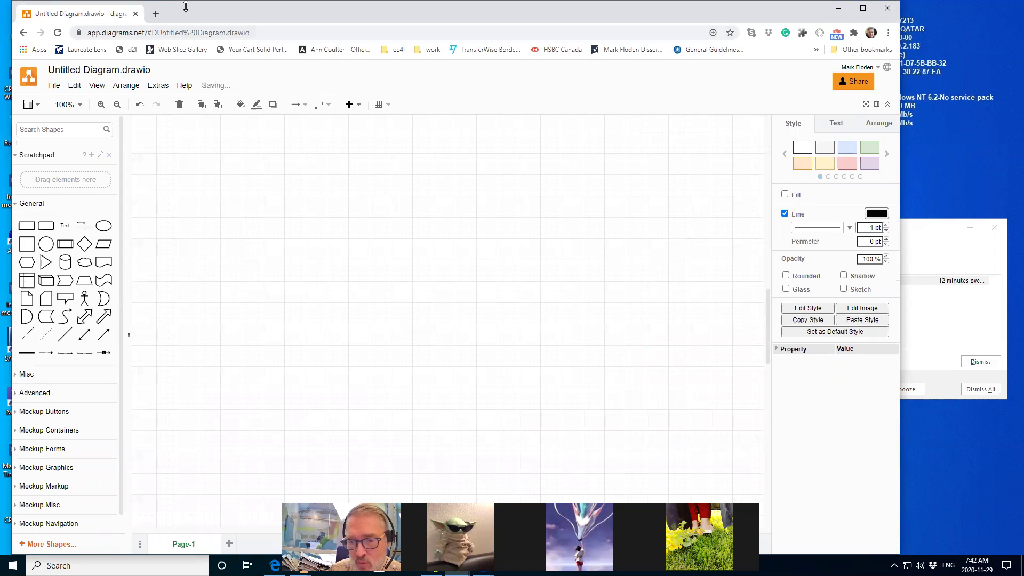
Undo the placeholder and text block resizing so both return to their original sizes.
scroll(768, 406, "up", 1)
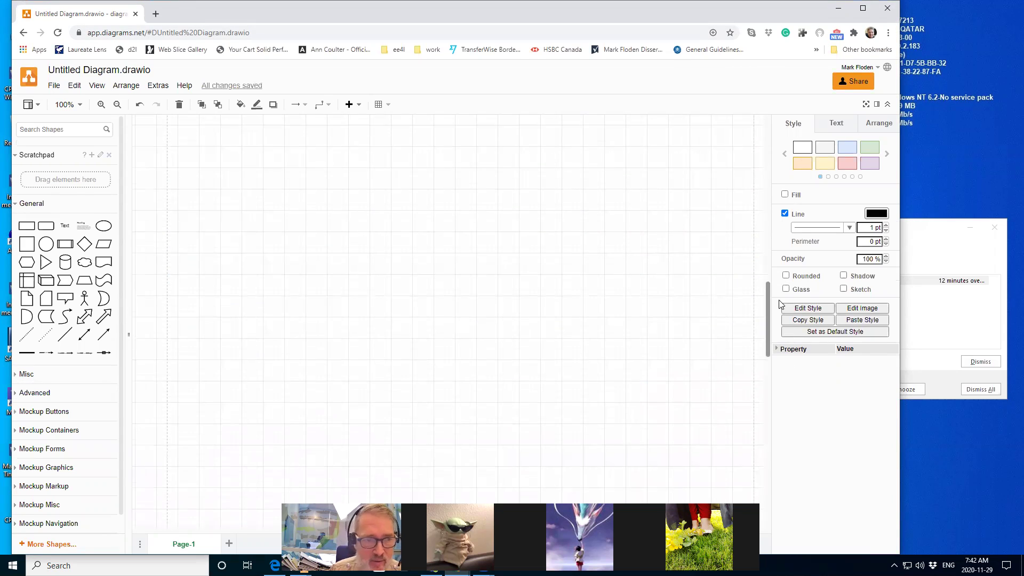
left_click(139, 106)
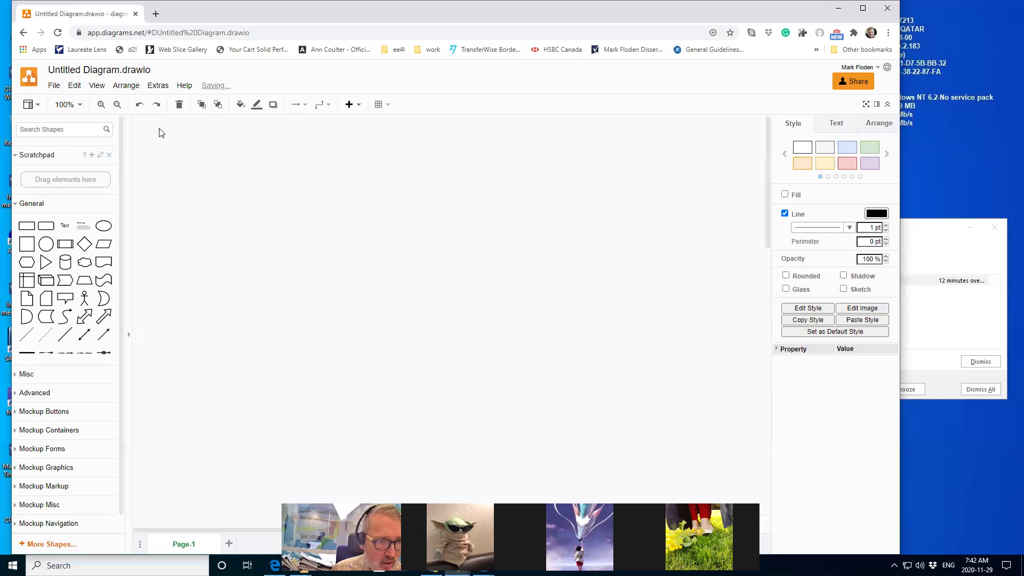
left_click(139, 106)
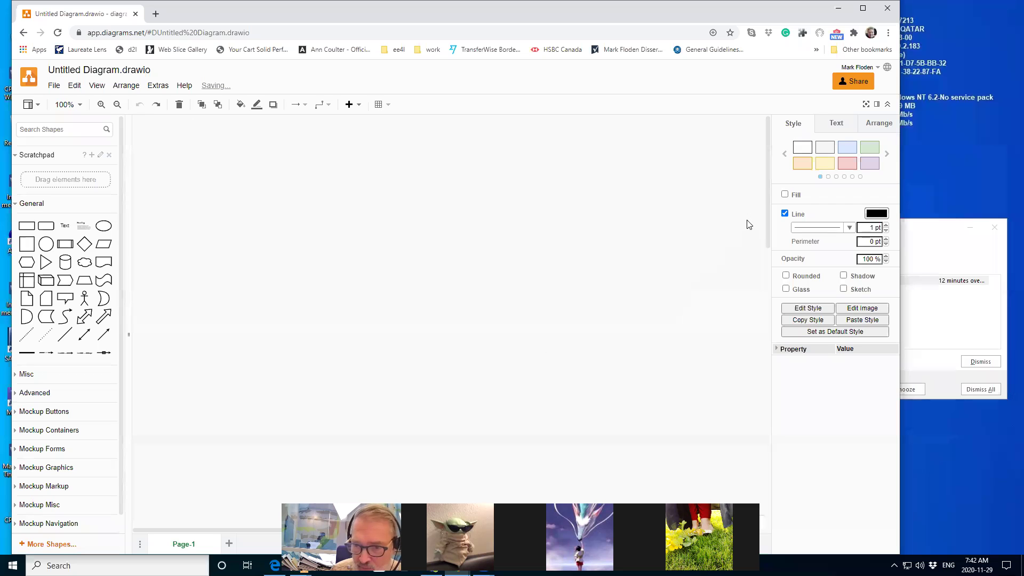
left_click_drag(767, 179, 768, 114)
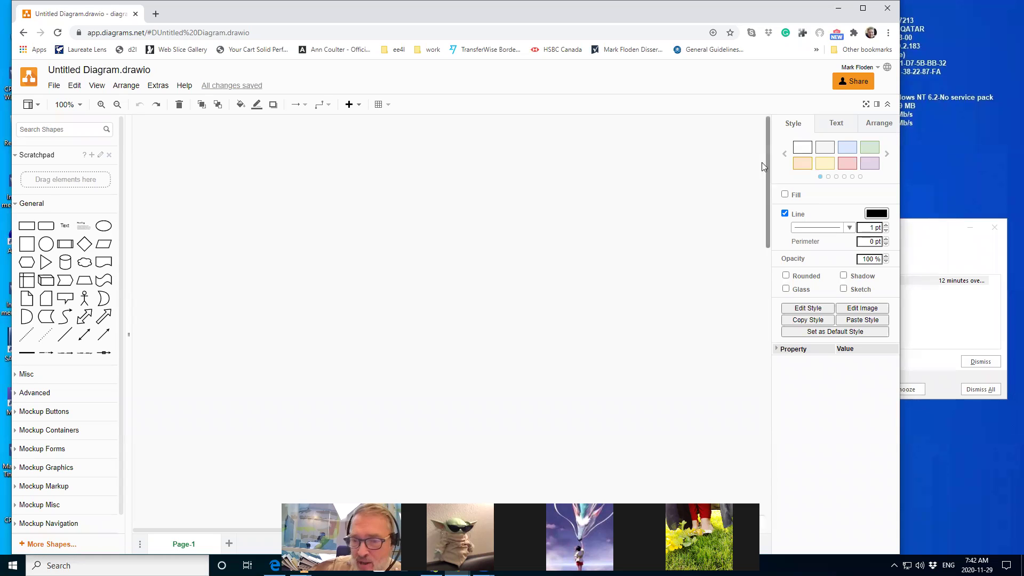
left_click_drag(768, 143, 769, 349)
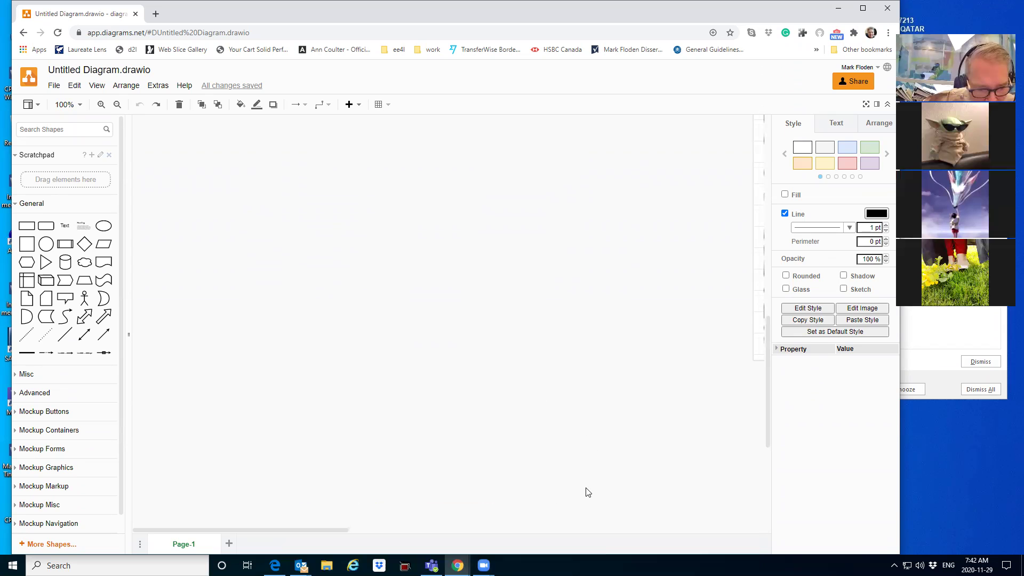
left_click_drag(288, 531, 481, 531)
Shrink the image placeholder from its top-left handle and centre it higher in the middle column.
scroll(770, 341, "up", 5)
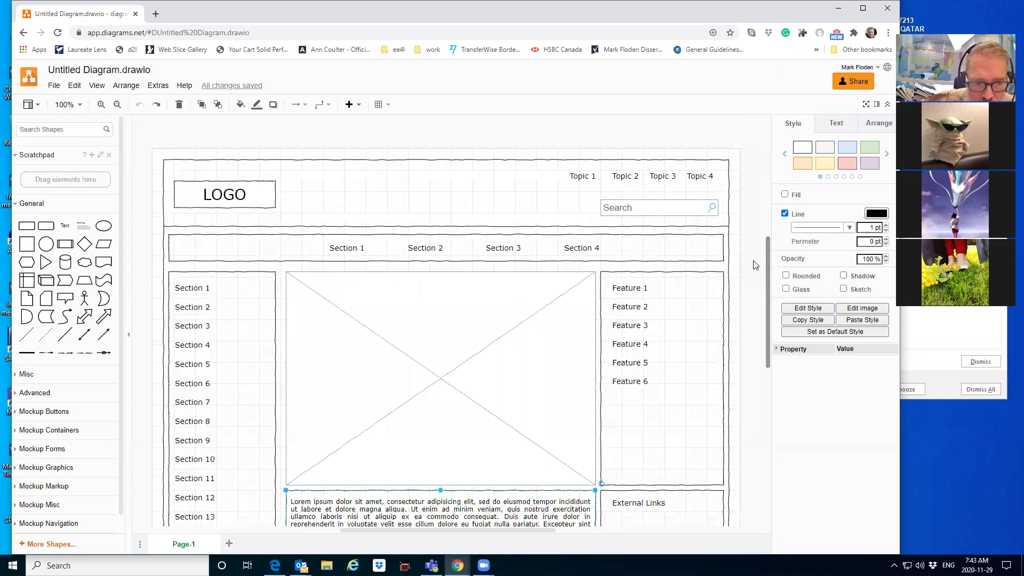
left_click(299, 277)
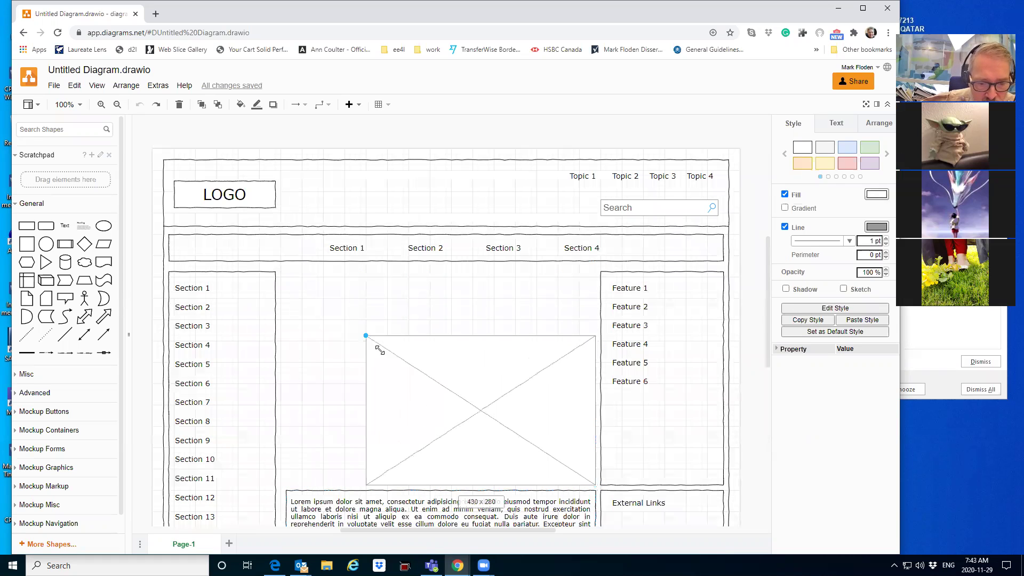
left_click_drag(385, 356, 395, 304)
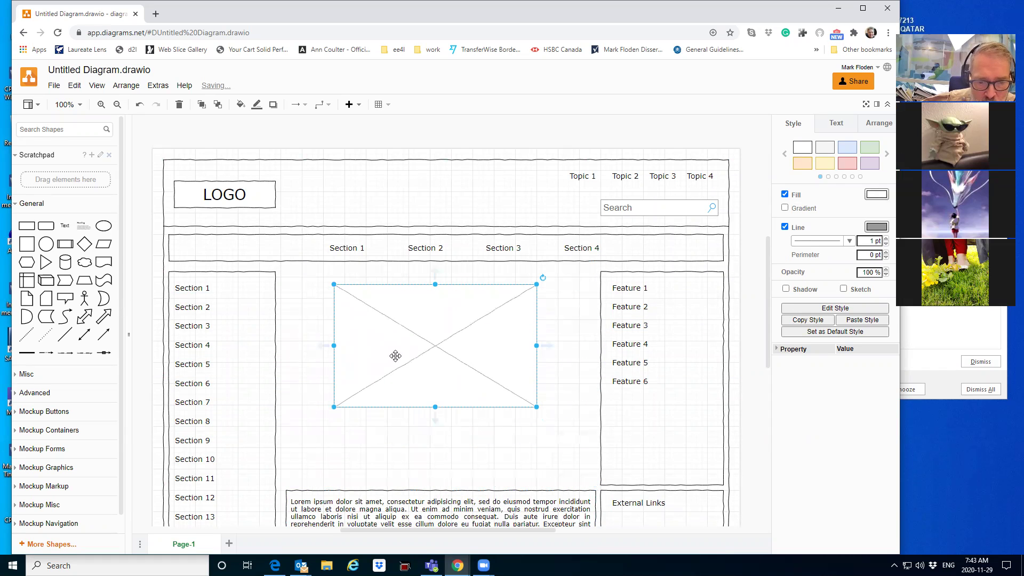
Narrow the Lorem ipsum block from its top-left corner and move it up beneath the image.
left_click(384, 503)
left_click_drag(286, 489, 334, 514)
left_click_drag(421, 521, 398, 423)
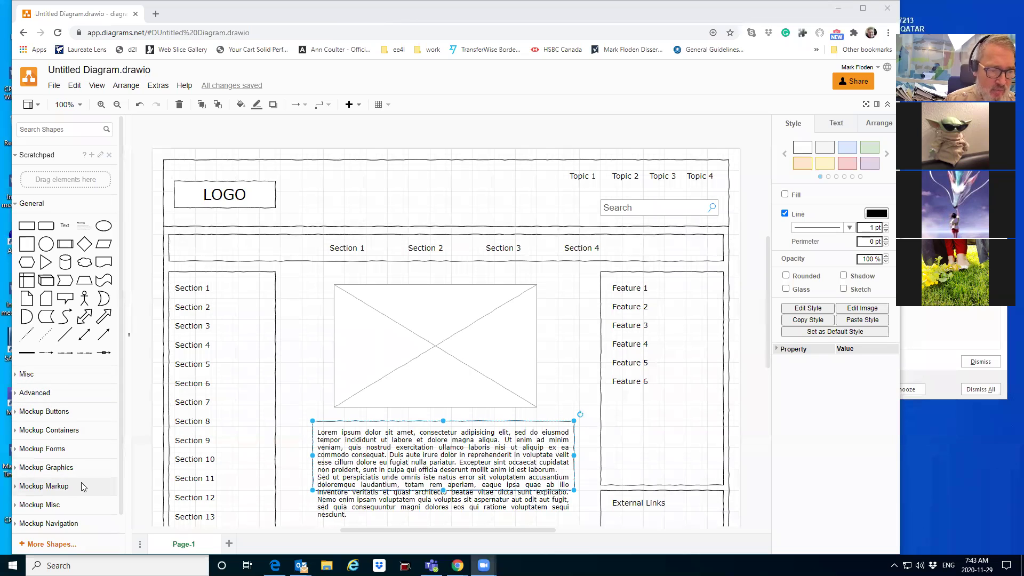
scroll(123, 478, "down", 1)
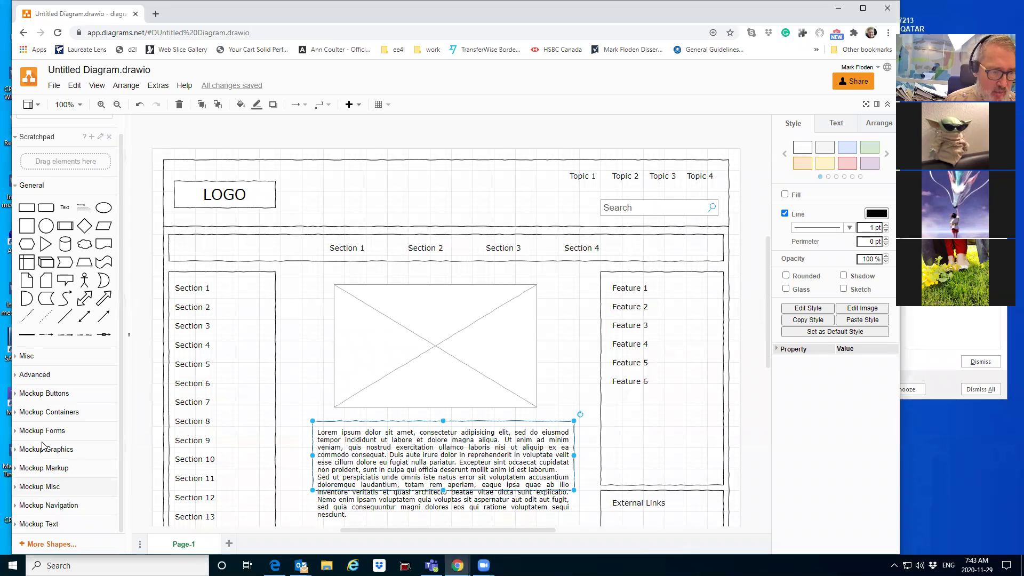
Toggle the Advanced section, expand Mockup Buttons and Mockup Containers, then collapse Containers.
left_click(47, 376)
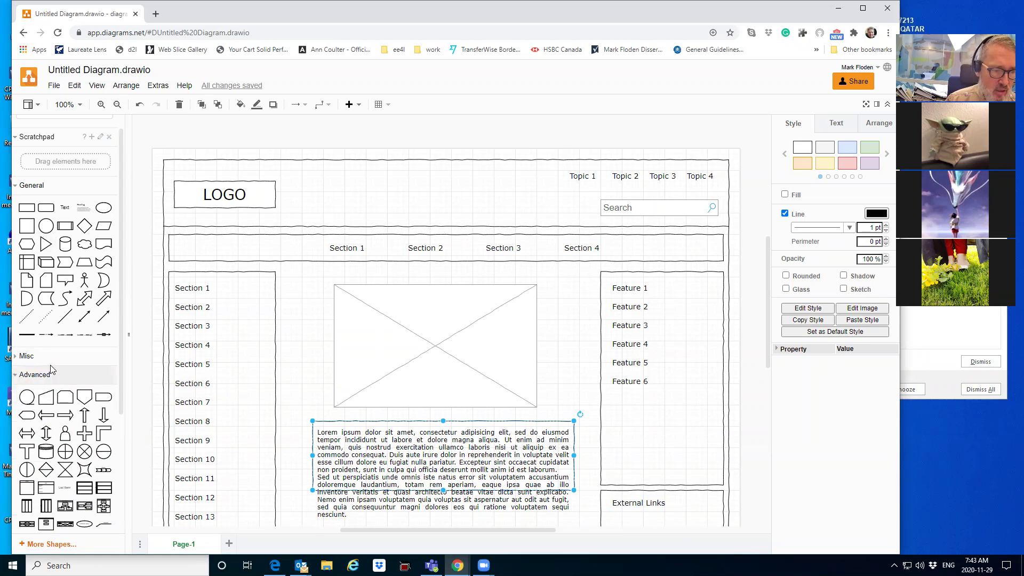
left_click(16, 377)
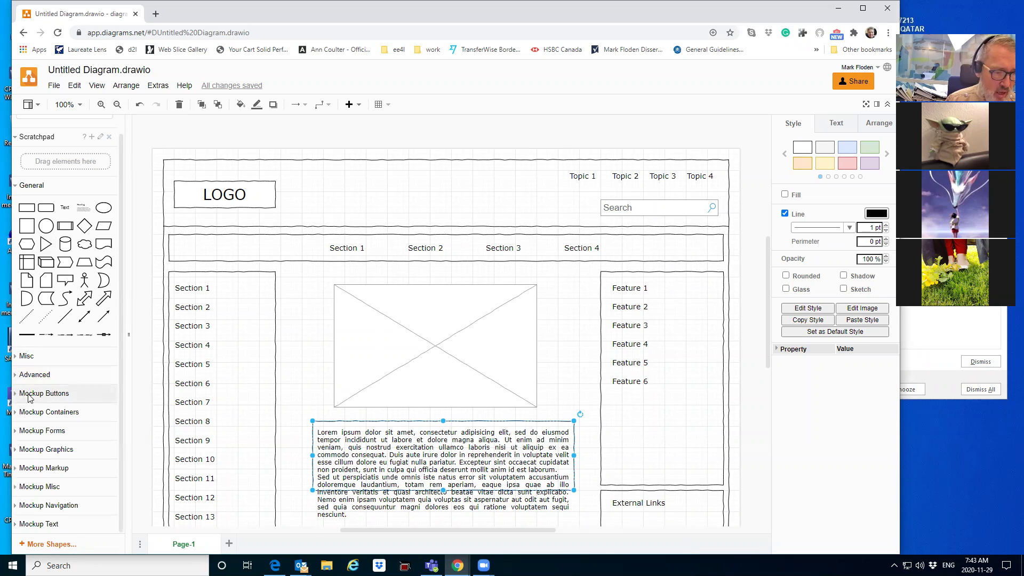
left_click(29, 394)
left_click(49, 437)
scroll(120, 442, "down", 3)
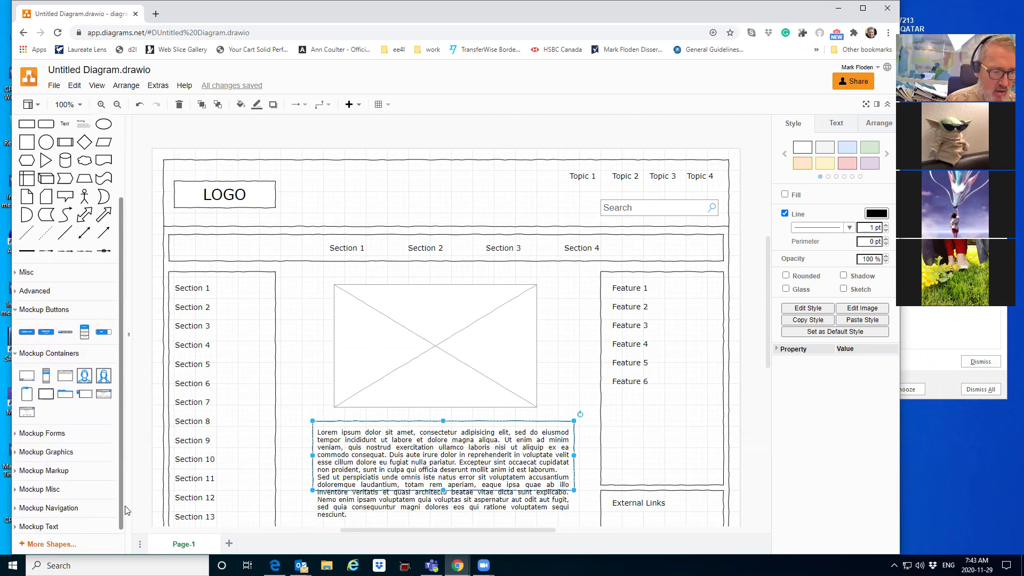
mouse_move(47, 383)
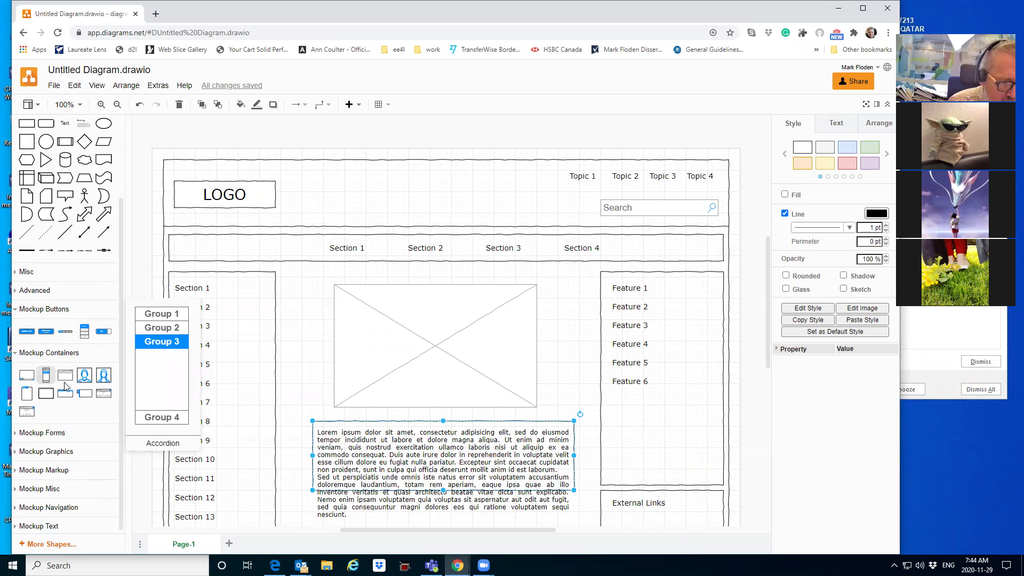
mouse_move(103, 381)
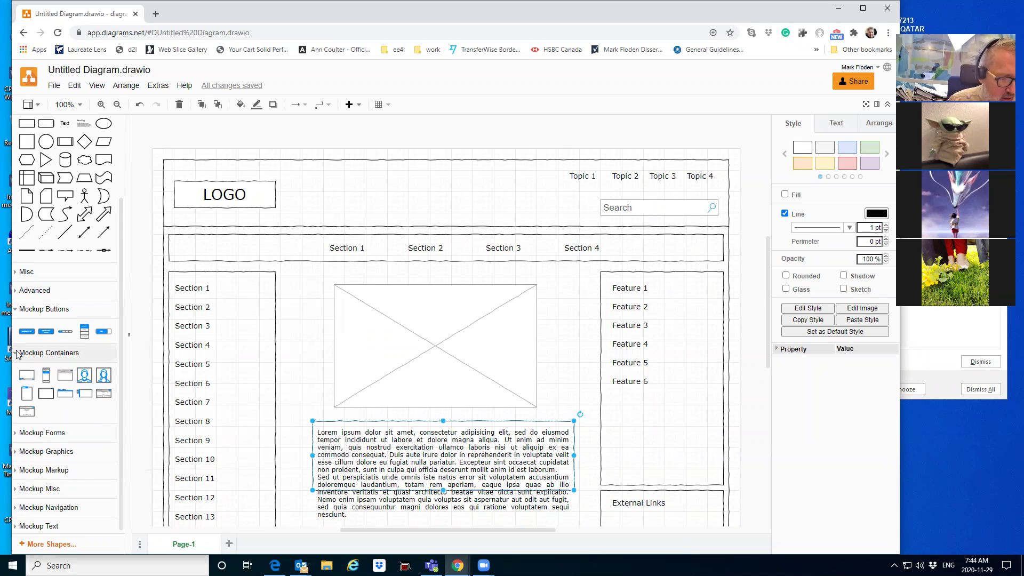
left_click(16, 352)
Expand the Mockup Forms, Graphics, Markup and Misc shape sections.
left_click(16, 431)
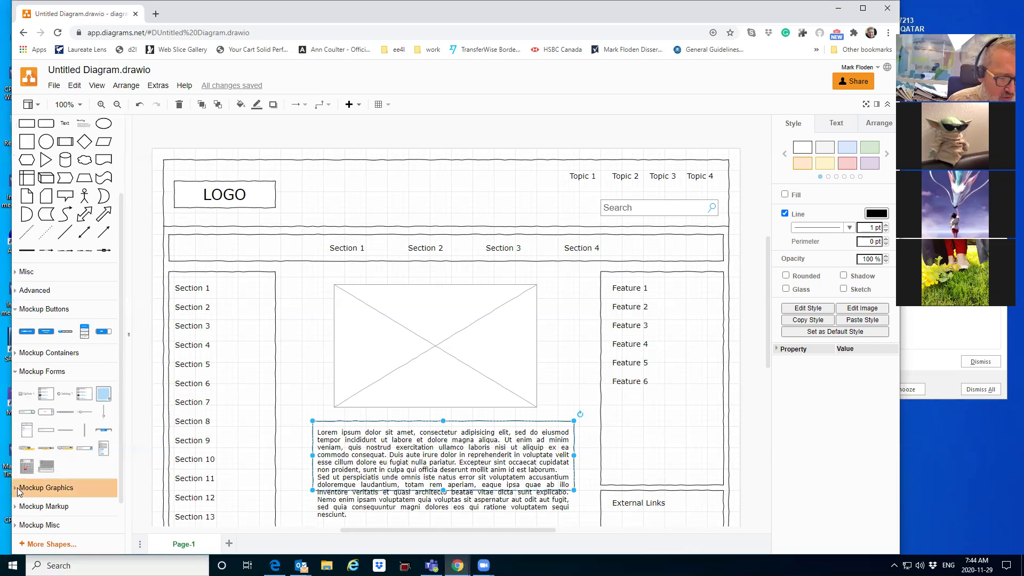
left_click(21, 488)
left_click_drag(127, 462, 129, 476)
scroll(127, 476, "down", 2)
left_click(32, 481)
scroll(118, 462, "down", 2)
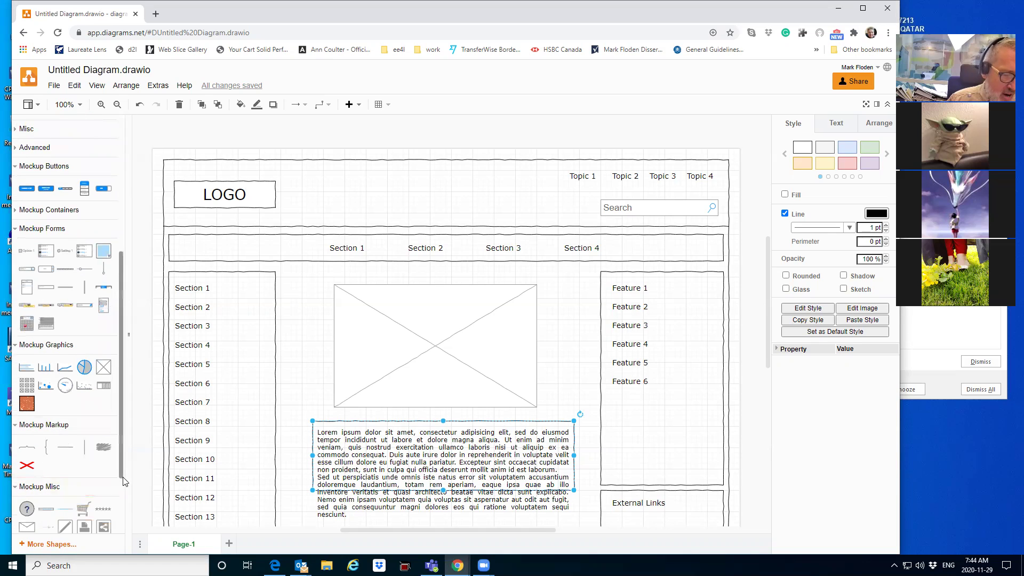
left_click(23, 488)
scroll(23, 501, "down", 3)
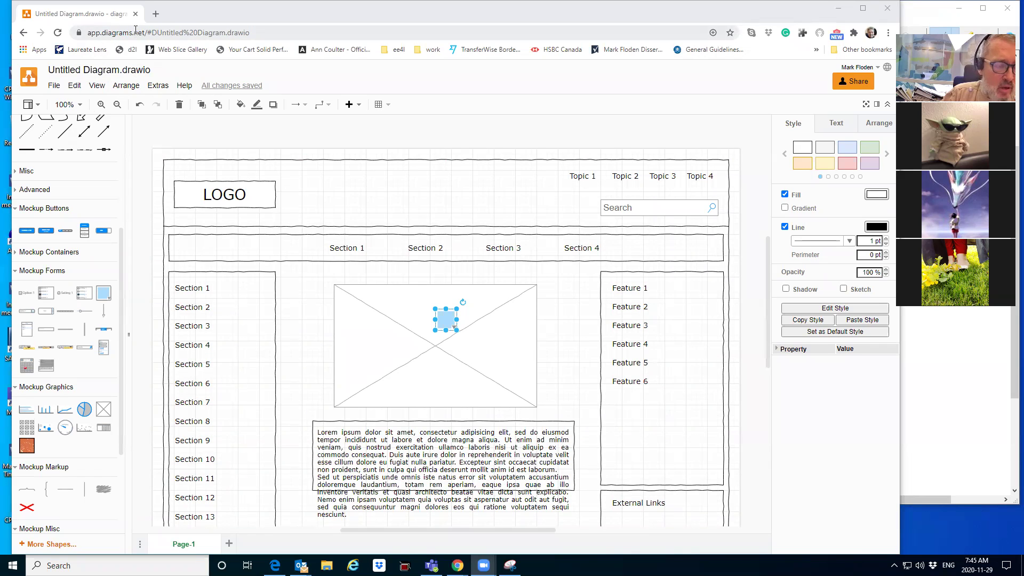
Drag a Mockup Graphics image shape into the top of the crossed image placeholder.
left_click_drag(122, 240, 119, 153)
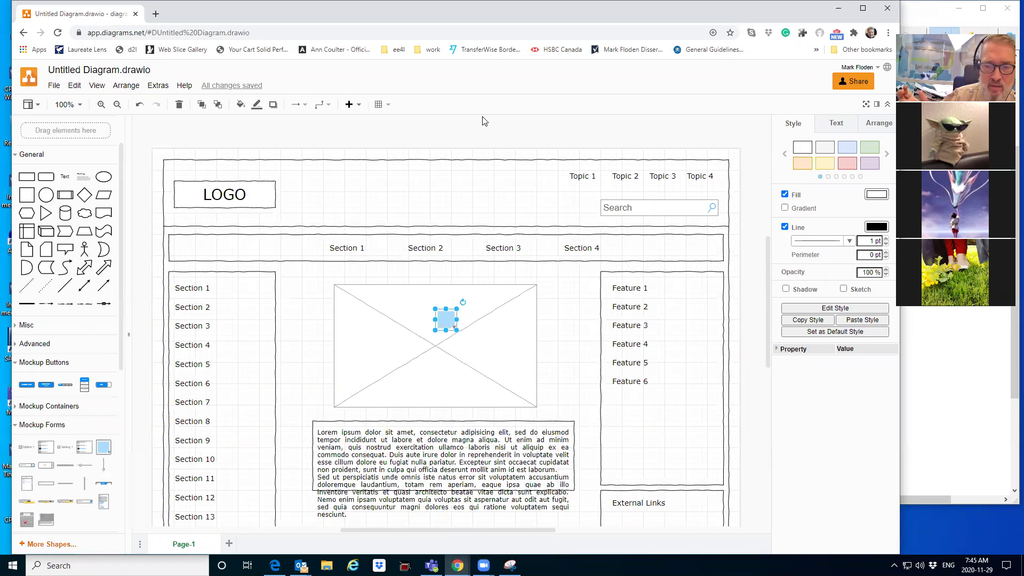
Collapse the General and Mockup Buttons shape sections.
scroll(716, 176, "up", 5)
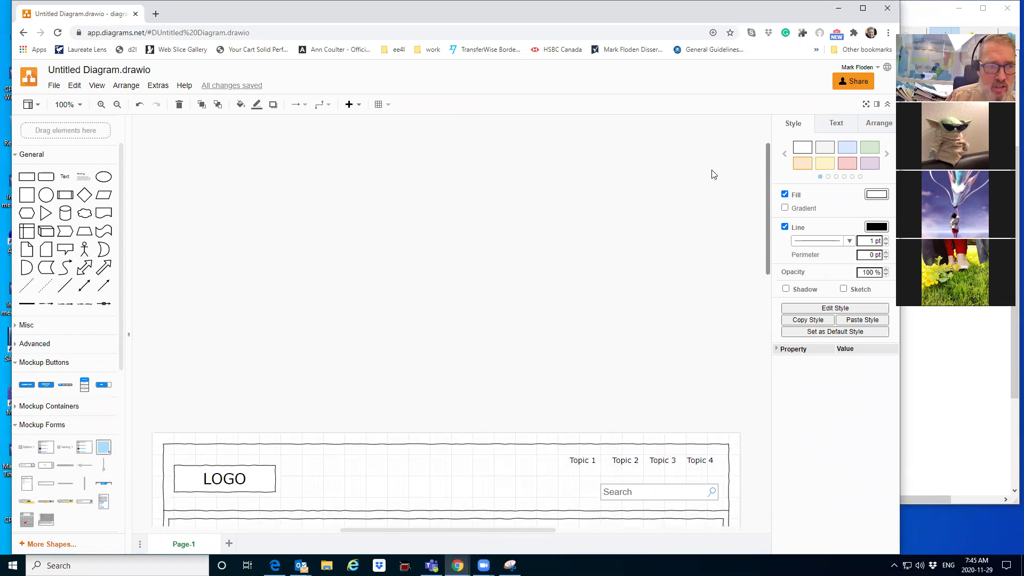
scroll(746, 251, "down", 4)
scroll(746, 251, "down", 2)
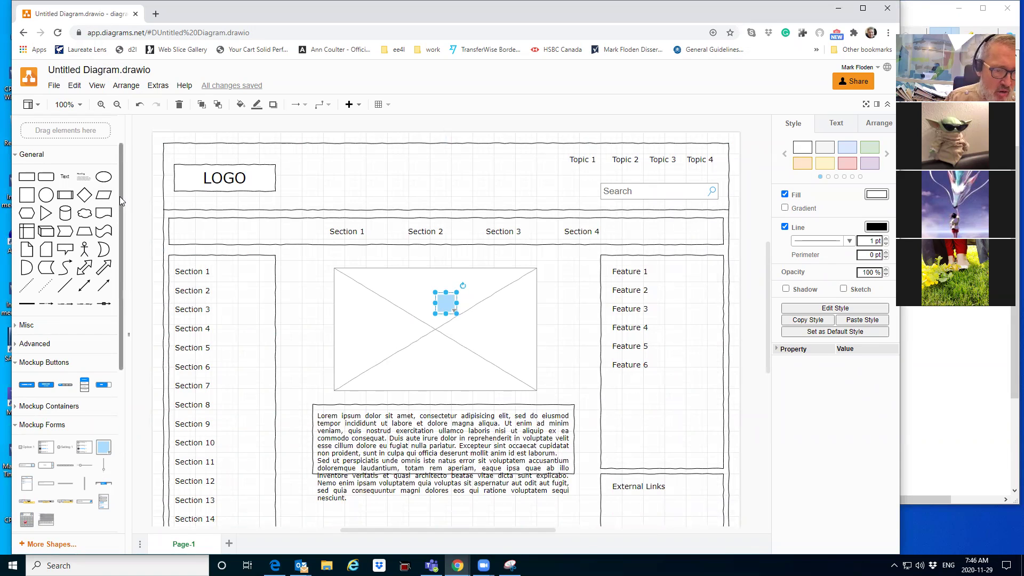
scroll(119, 198, "down", 2)
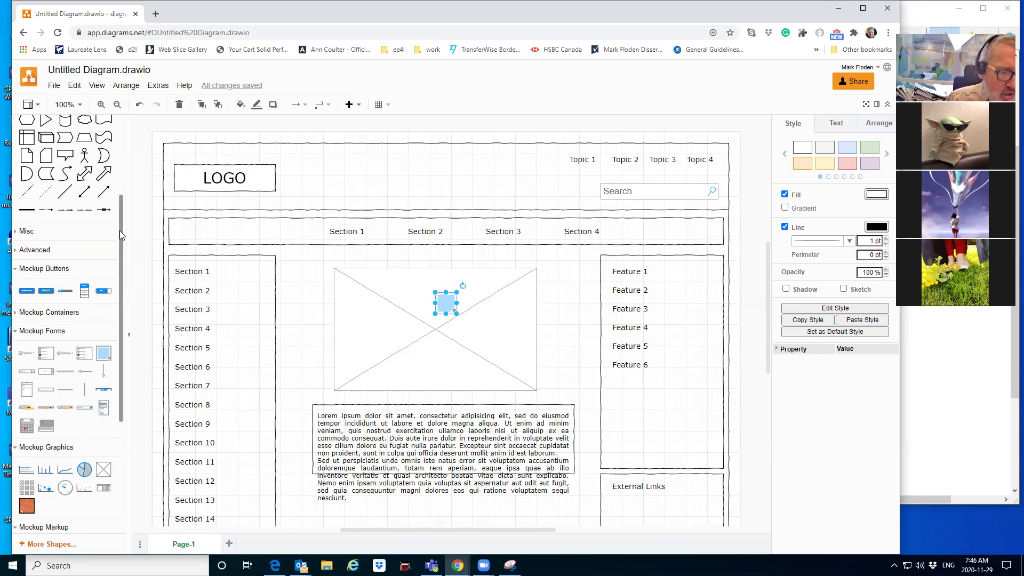
left_click_drag(119, 228, 130, 185)
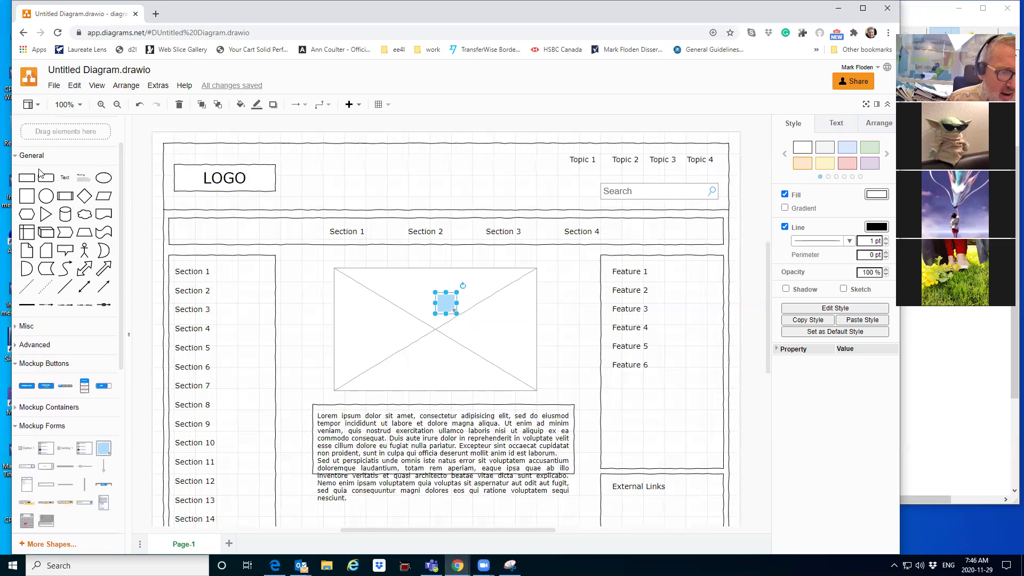
left_click(22, 155)
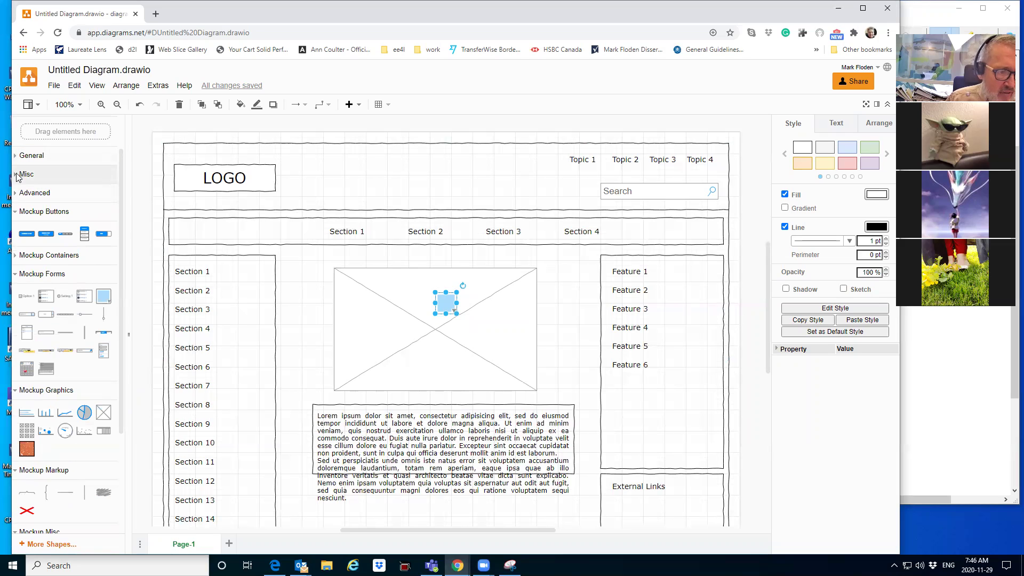
left_click(19, 212)
Collapse the Mockup Forms, Graphics, Markup and Misc shape sections.
left_click(18, 249)
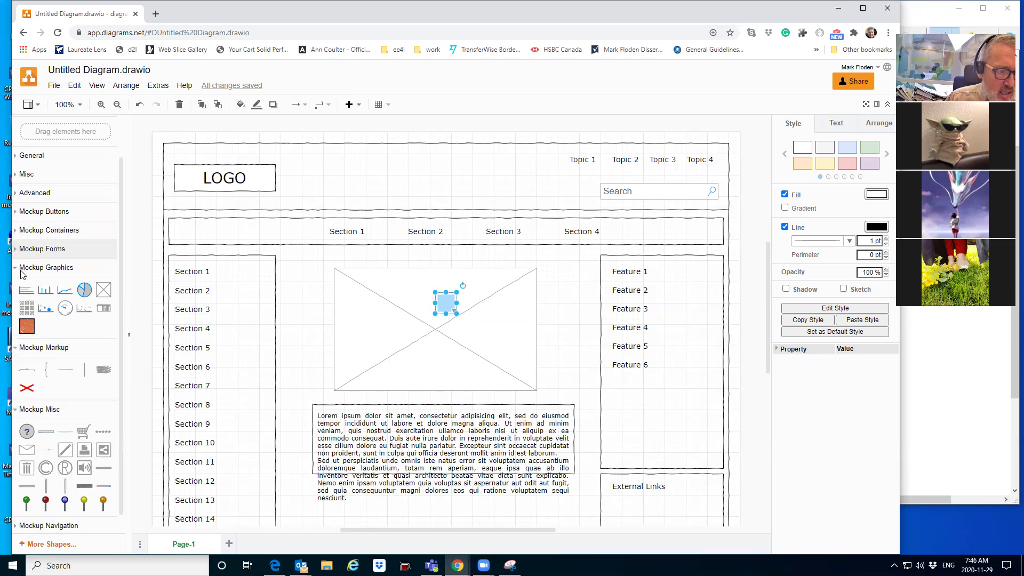
scroll(18, 277, "up", 1)
left_click(18, 309)
left_click(16, 327)
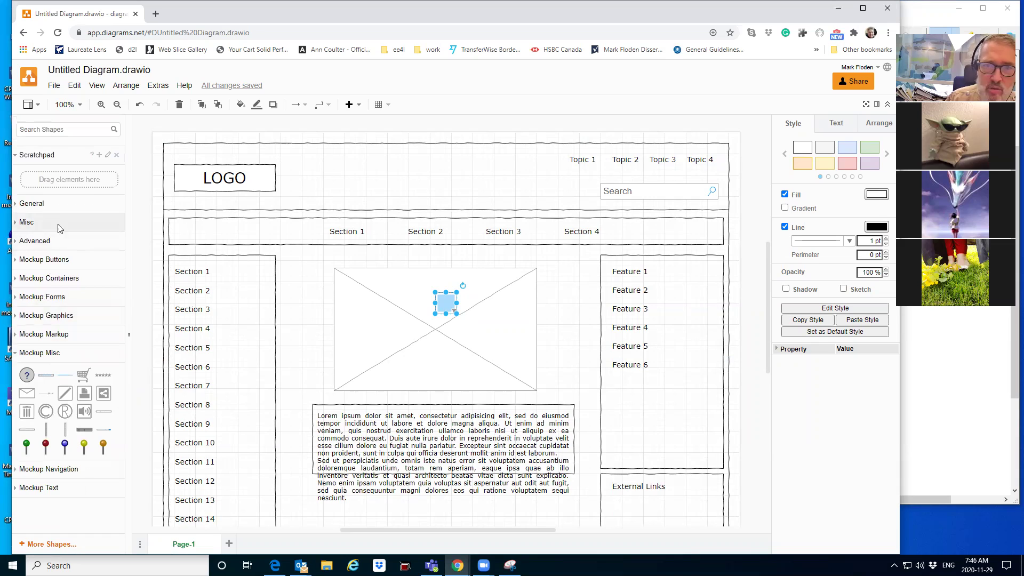
scroll(63, 239, "up", 1)
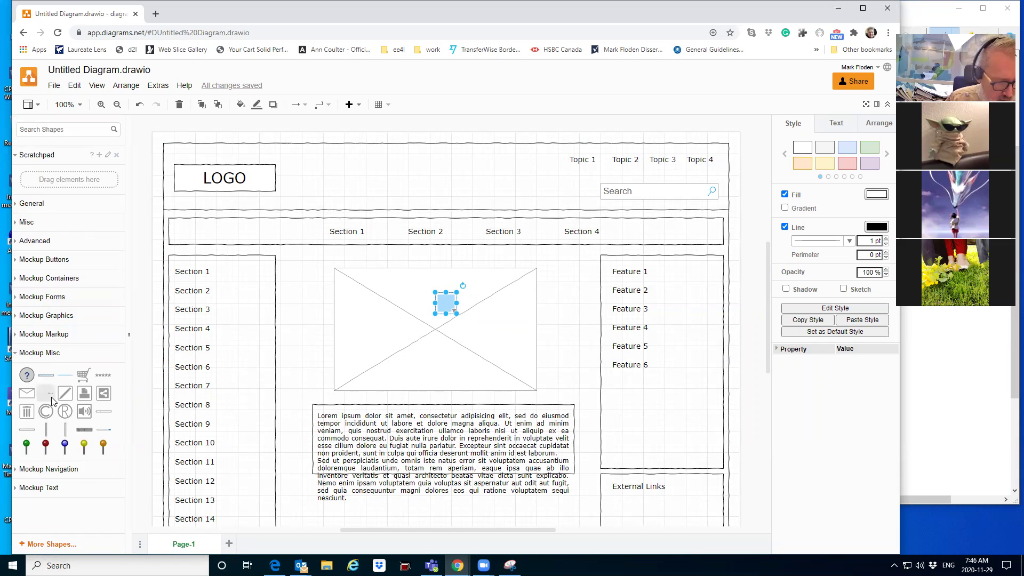
left_click(21, 357)
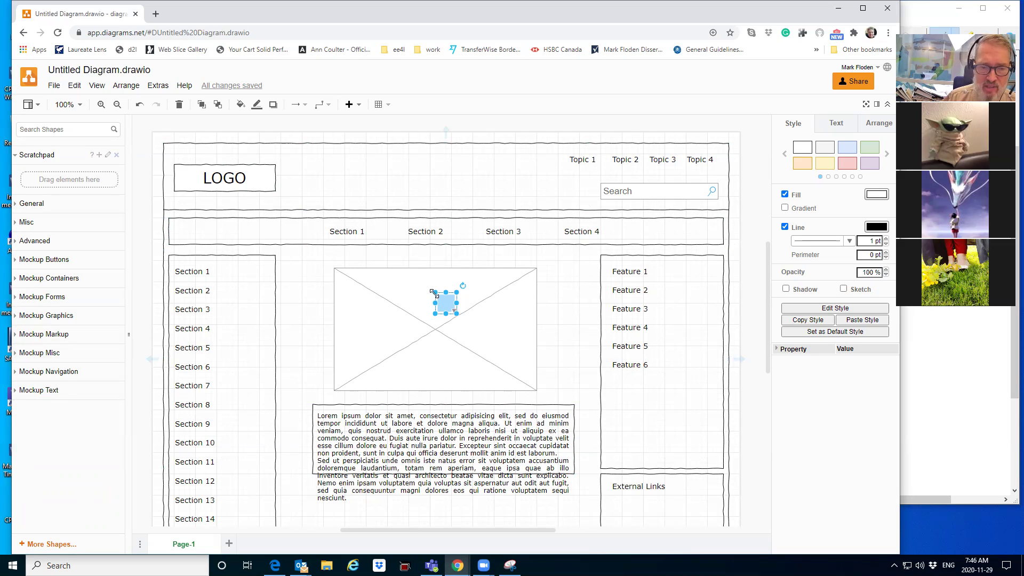
Enlarge the blue image shape to about 230 × 170 and centre it in the placeholder.
left_click_drag(435, 293, 377, 261)
left_click_drag(453, 316, 496, 359)
left_click_drag(429, 274, 445, 297)
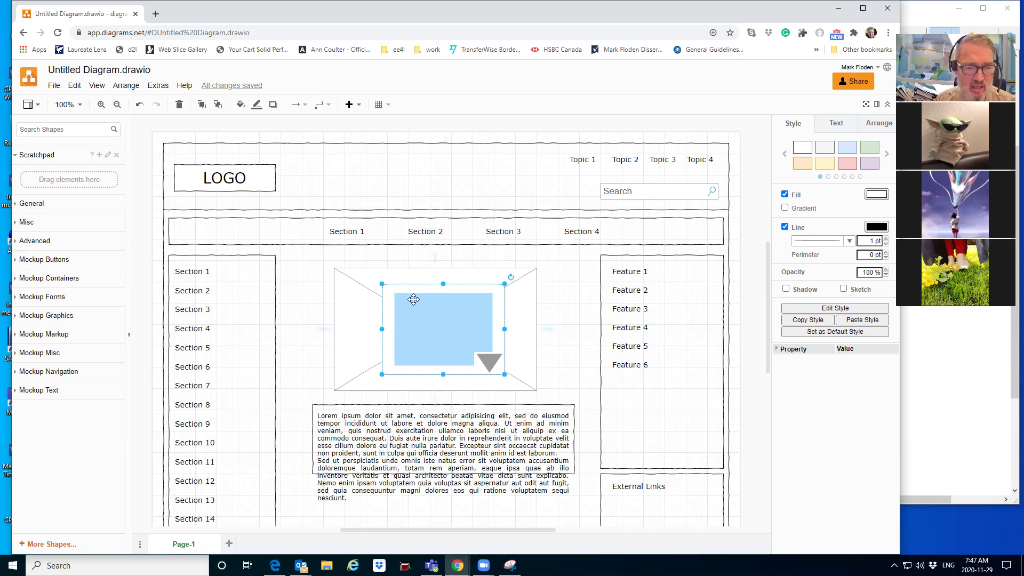
Select the crossed image placeholder, then put the outer page frame into text-editing mode.
left_click(392, 277)
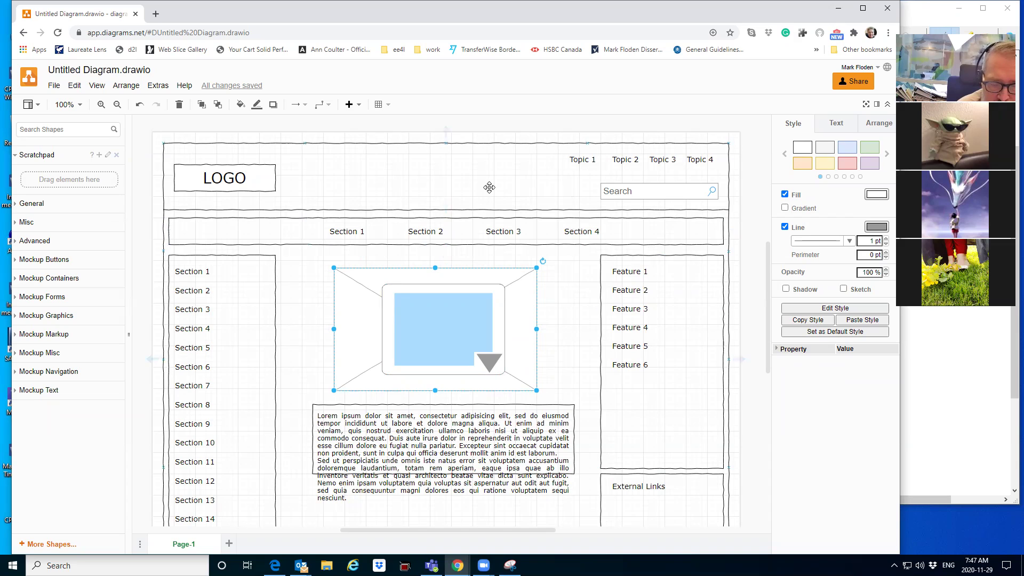
double_click(489, 187)
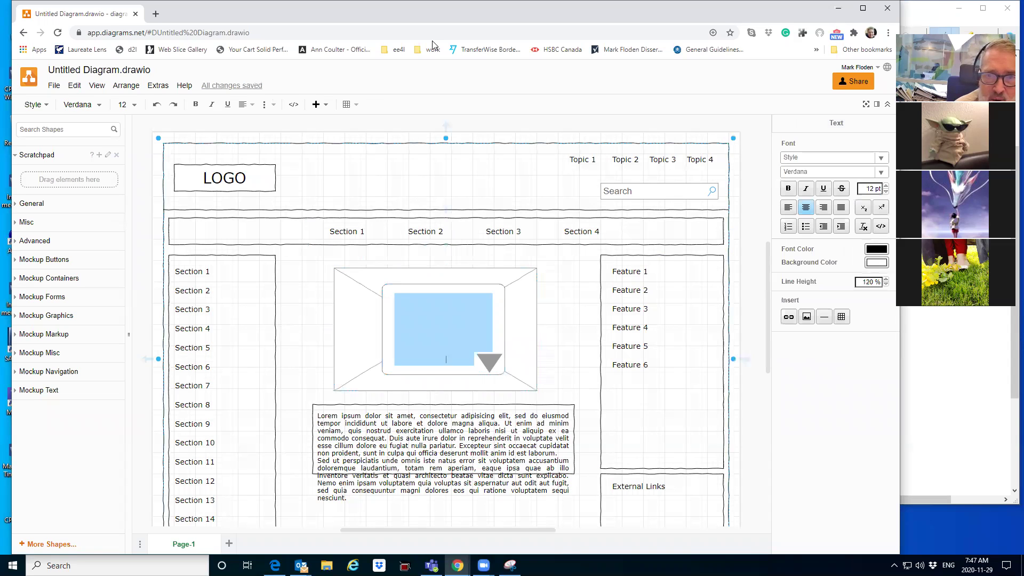